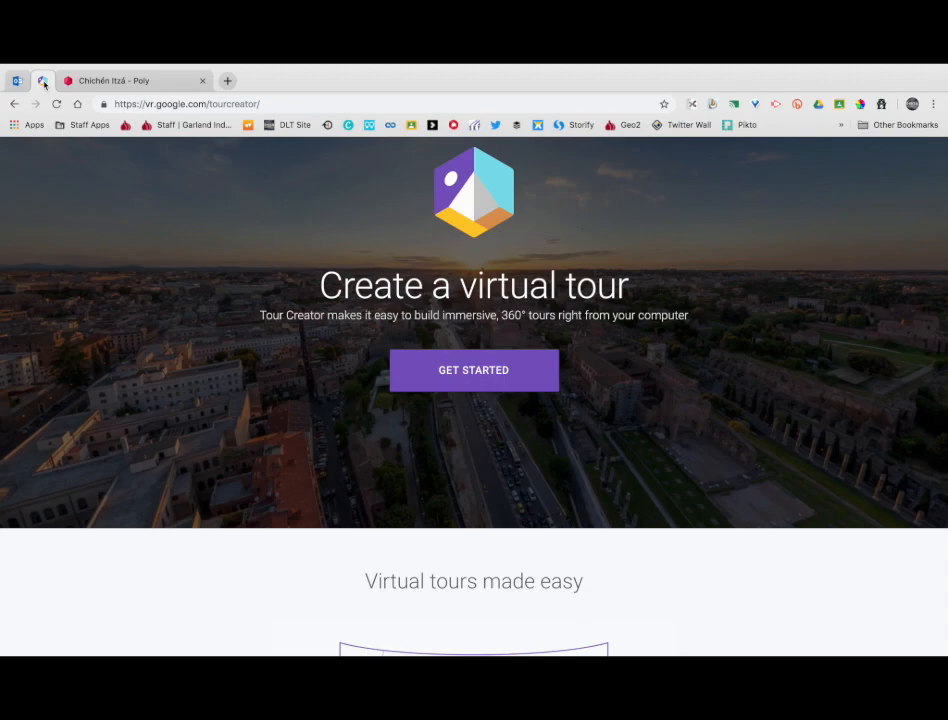
Look around the first scene of the published Chichén Itzá tour and view the Temple of Warriors point of interest
{"action": "left_click", "coordinate": [174, 86]}
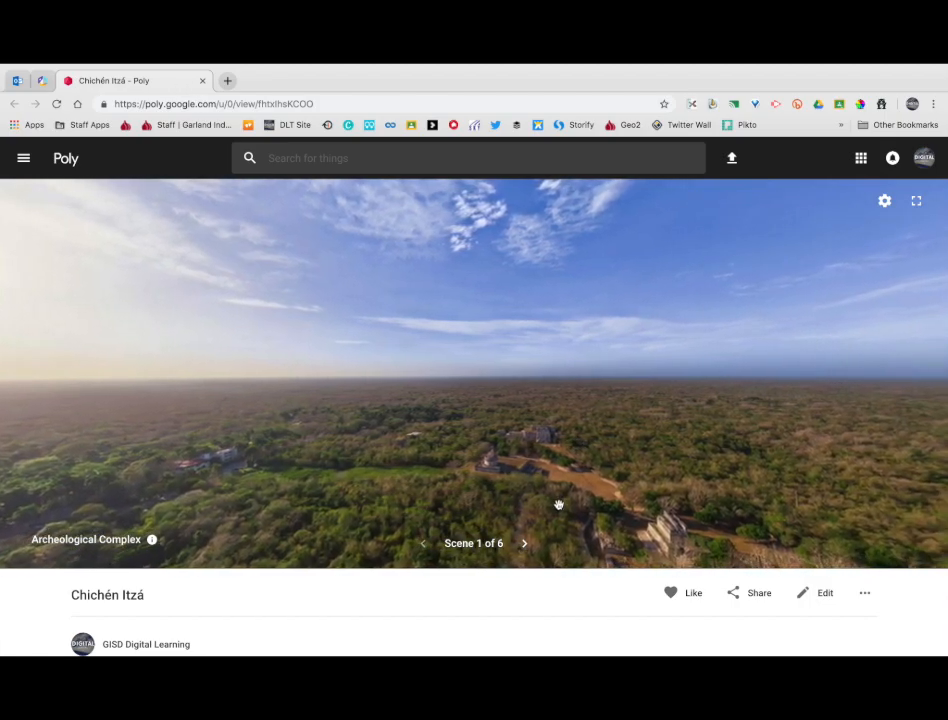
{"action": "left_click_drag", "start_coordinate": [550, 477], "coordinate": [531, 435]}
{"action": "left_click_drag", "start_coordinate": [277, 330], "coordinate": [630, 355]}
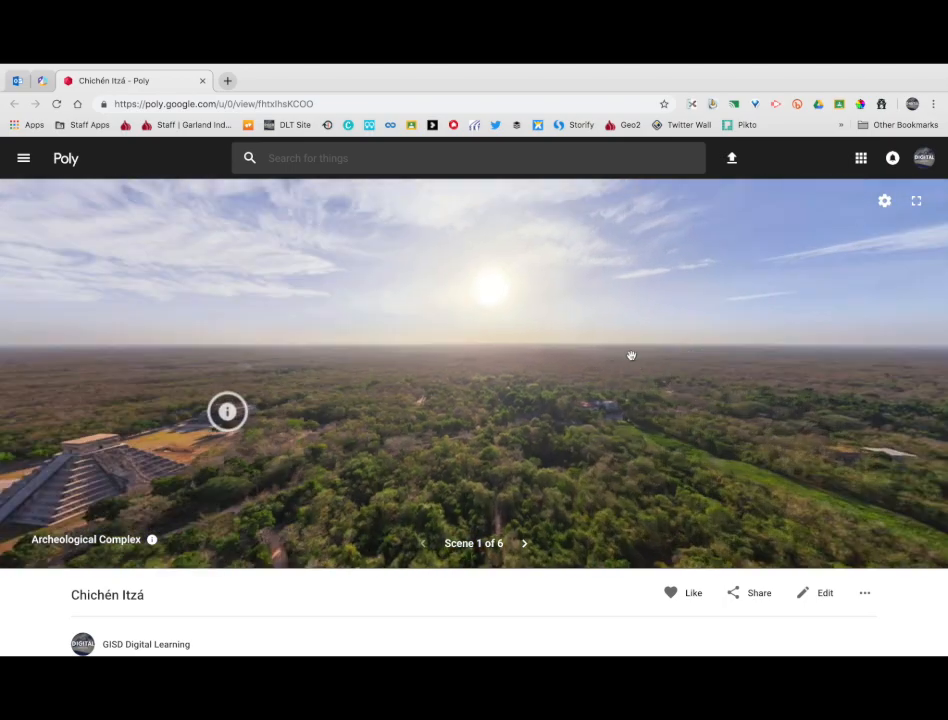
{"action": "left_click_drag", "start_coordinate": [339, 402], "coordinate": [559, 297]}
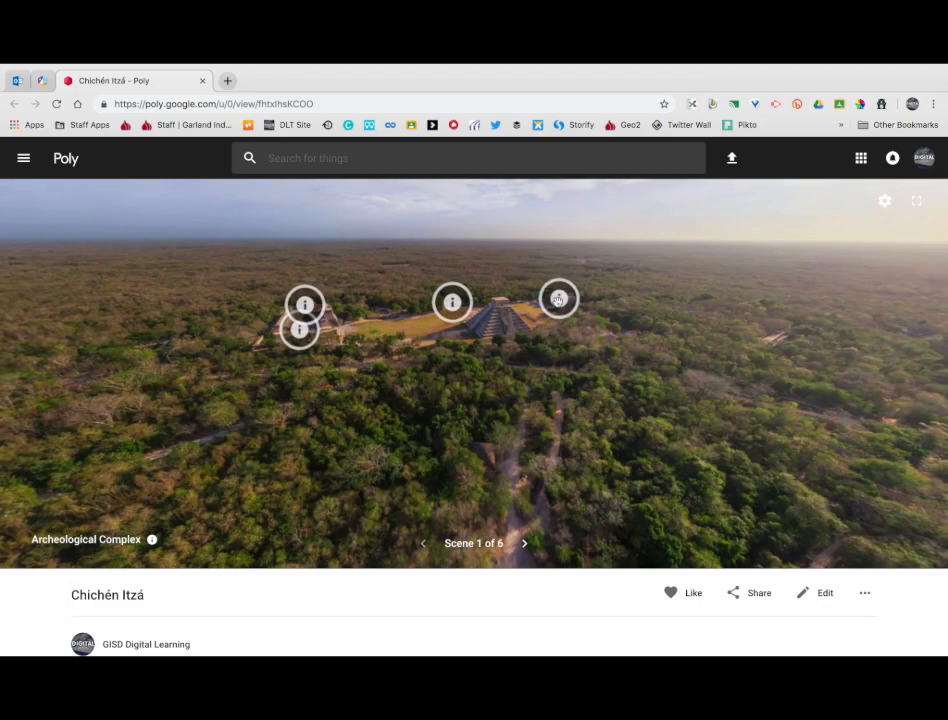
{"action": "left_click", "coordinate": [558, 300]}
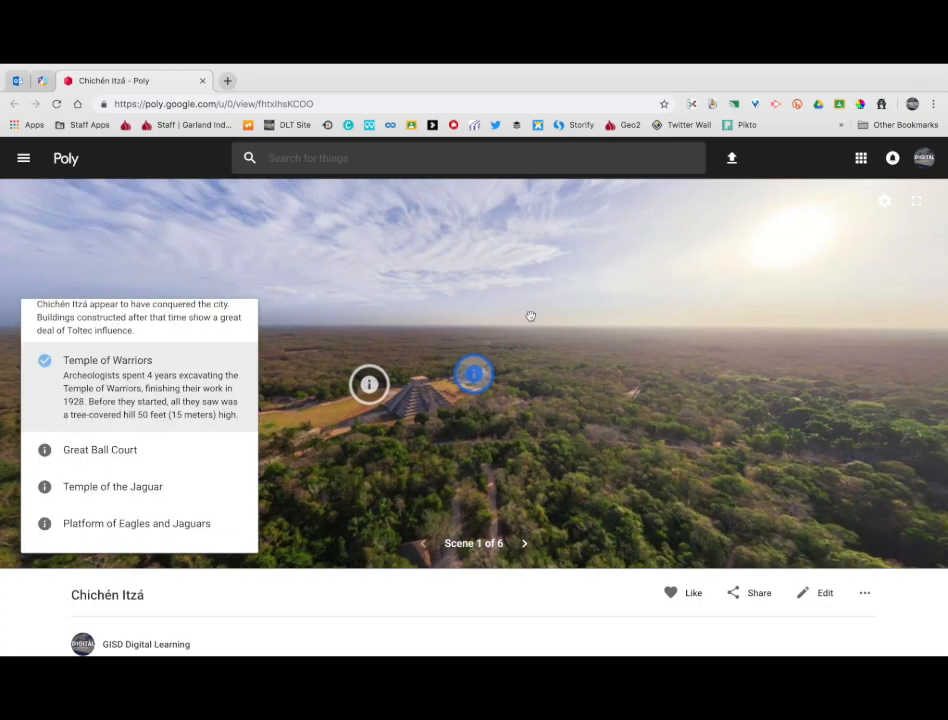
{"action": "scroll", "coordinate": [207, 366], "scroll_direction": "up", "scroll_amount": 3}
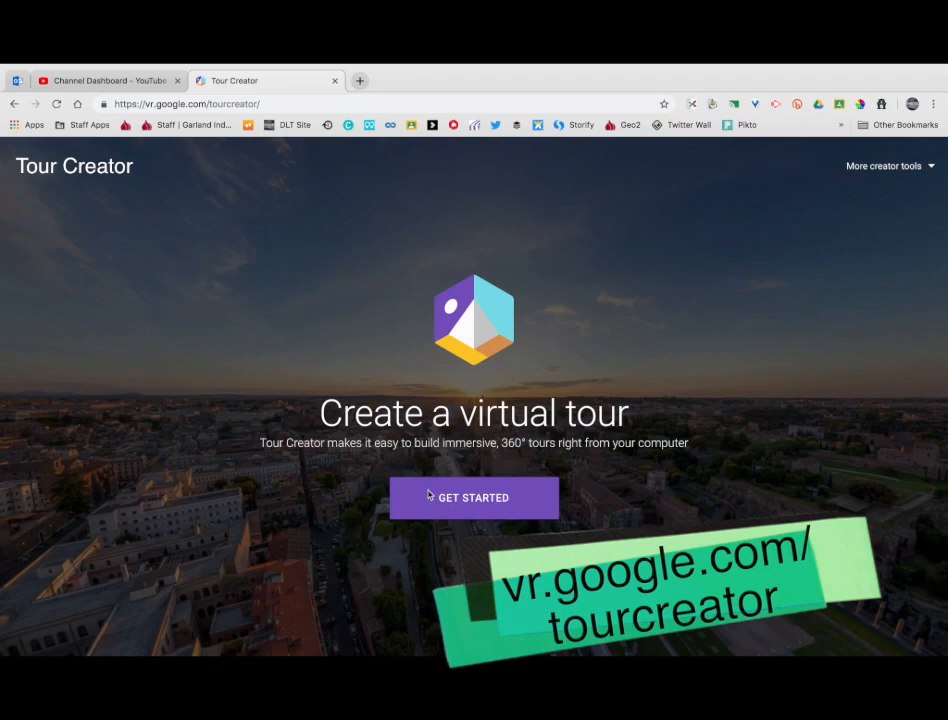
Create a new tour titled Virtual Digital Leadership with the laptop-on-desk image as its cover photo
{"action": "left_click", "coordinate": [501, 508]}
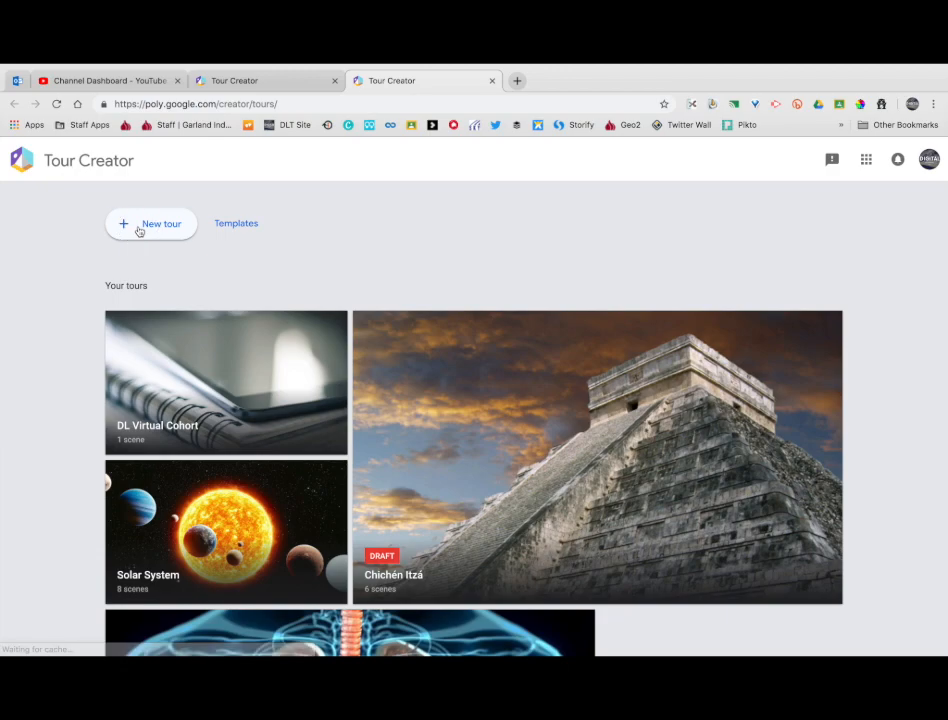
{"action": "left_click", "coordinate": [139, 231]}
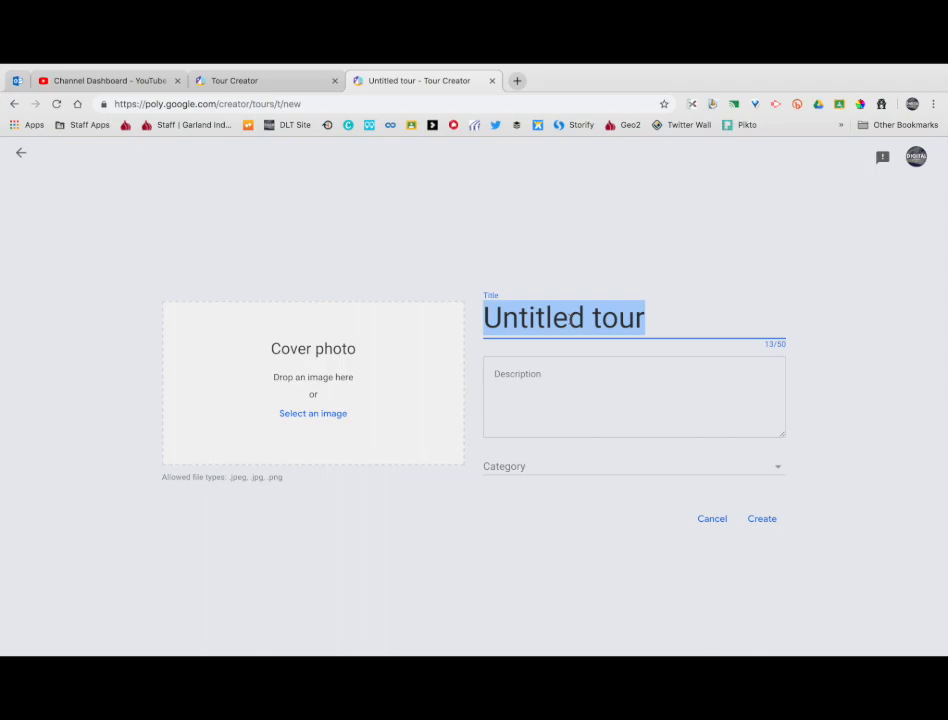
{"action": "type", "text": "Virtual Digital Leadership"}
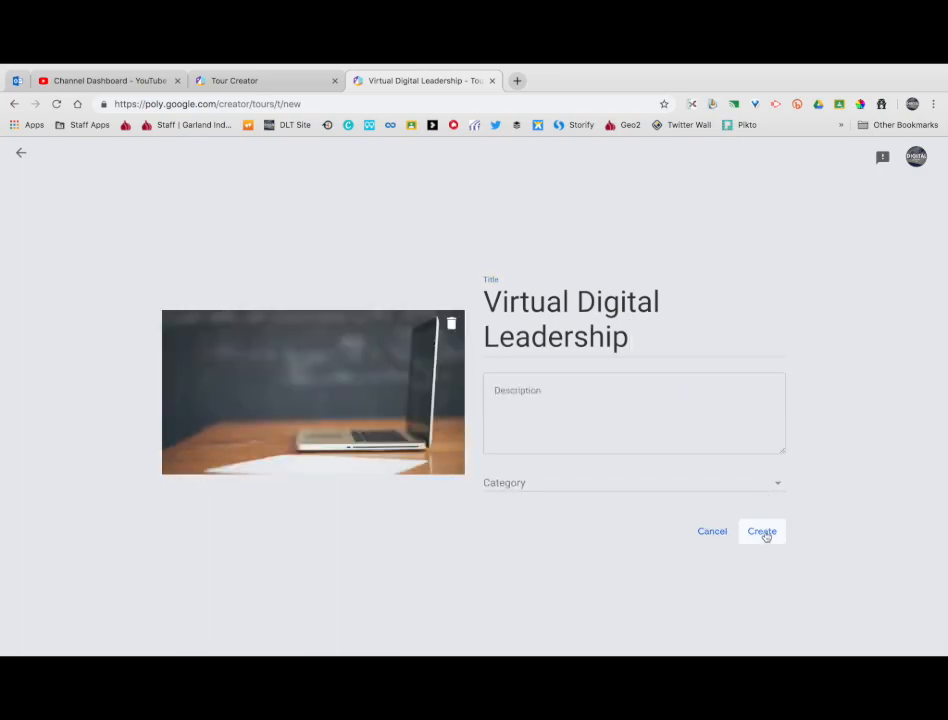
{"action": "left_click", "coordinate": [766, 535]}
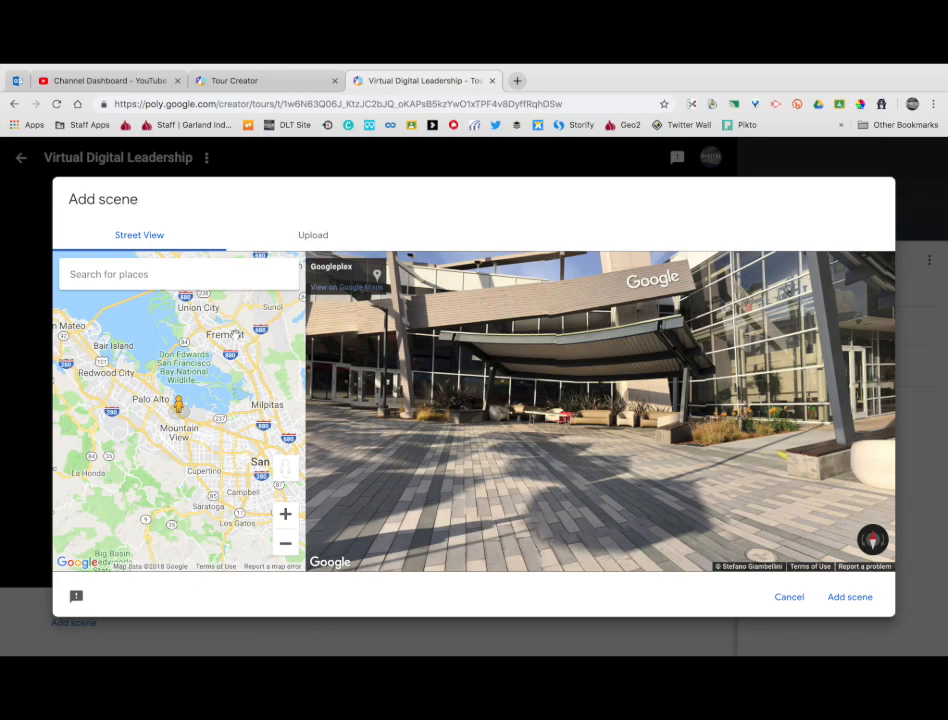
For the first scene, find costa rica on the Street View map and place the viewpoint at Refugio Nacional Curú
{"action": "left_click", "coordinate": [187, 266]}
{"action": "type", "text": "costa rica"}
{"action": "key", "text": "Return"}
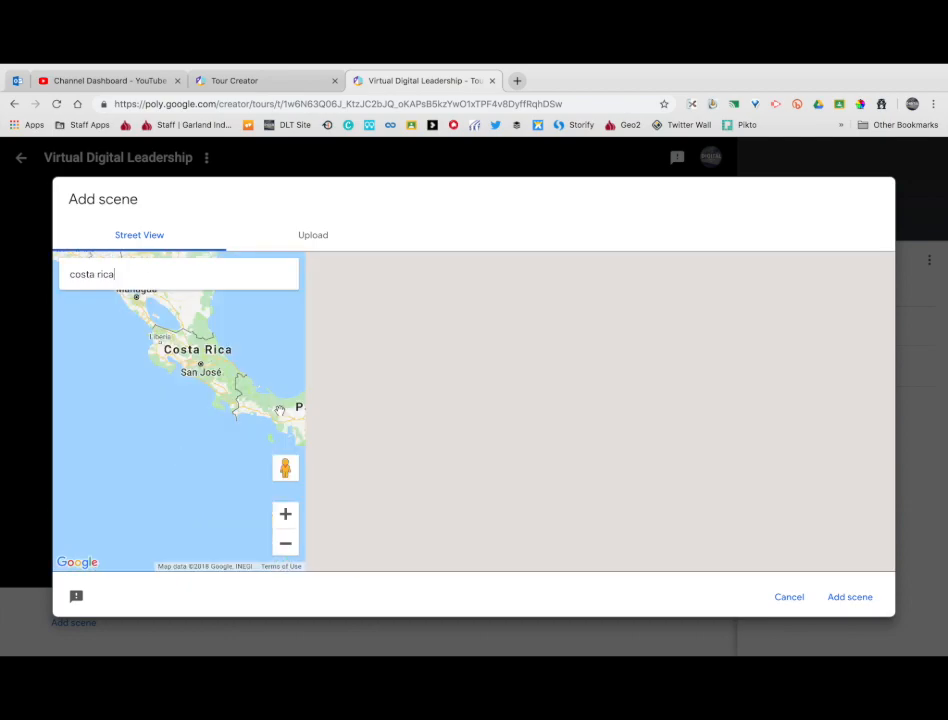
{"action": "left_click_drag", "start_coordinate": [283, 470], "coordinate": [163, 374]}
Add the Street View looking along the wooden bridge toward the trees as a scene and title it Bridge
{"action": "left_click_drag", "start_coordinate": [503, 510], "coordinate": [679, 385]}
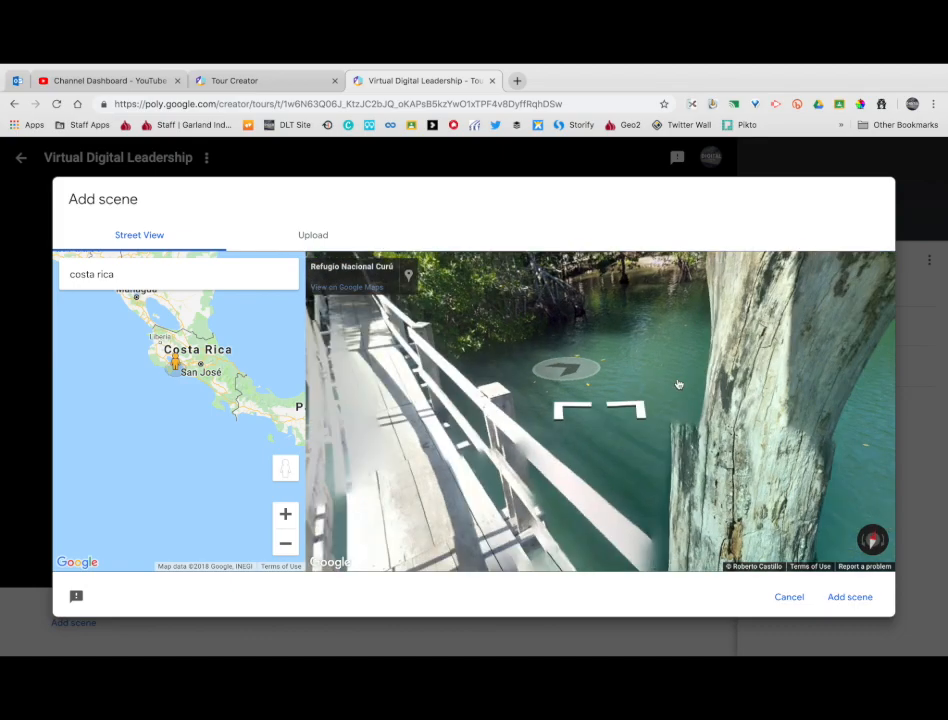
{"action": "left_click_drag", "start_coordinate": [513, 345], "coordinate": [655, 344]}
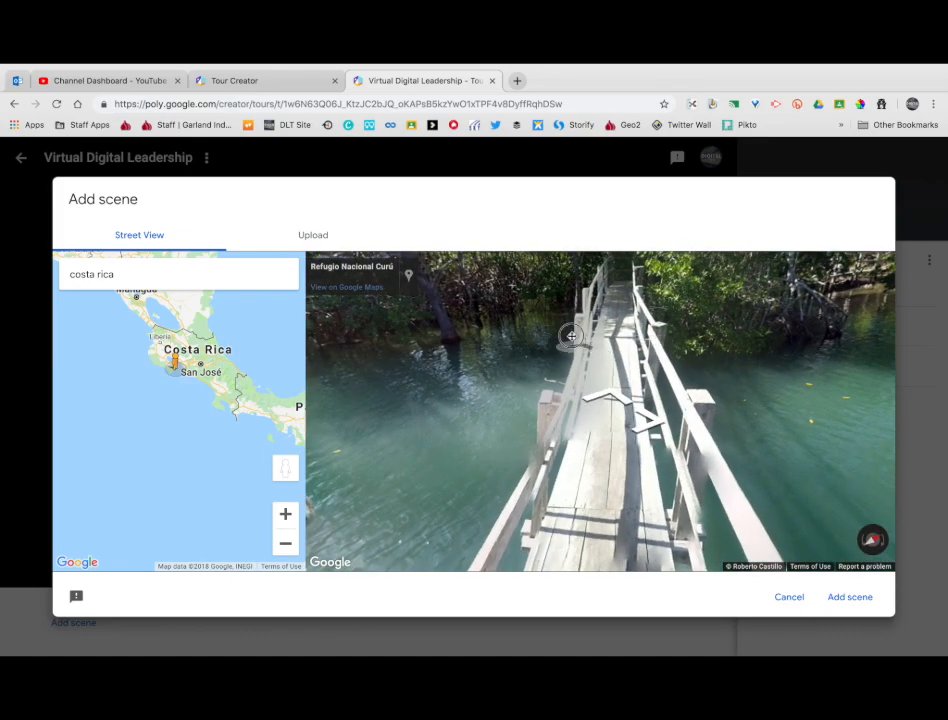
{"action": "left_click_drag", "start_coordinate": [513, 338], "coordinate": [660, 337]}
{"action": "left_click", "coordinate": [501, 357]}
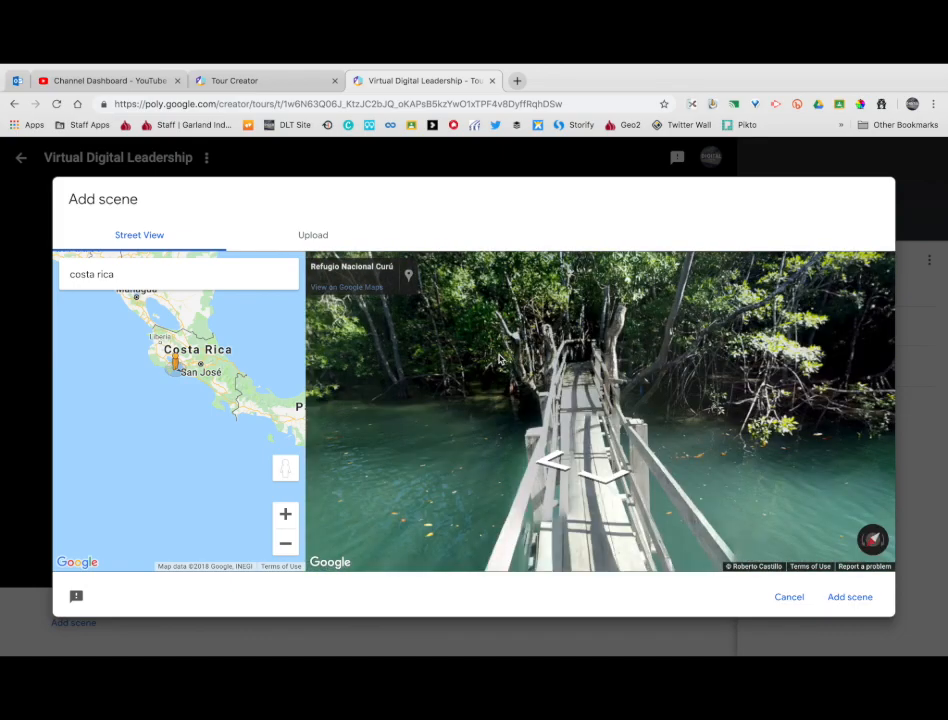
{"action": "left_click", "coordinate": [839, 597]}
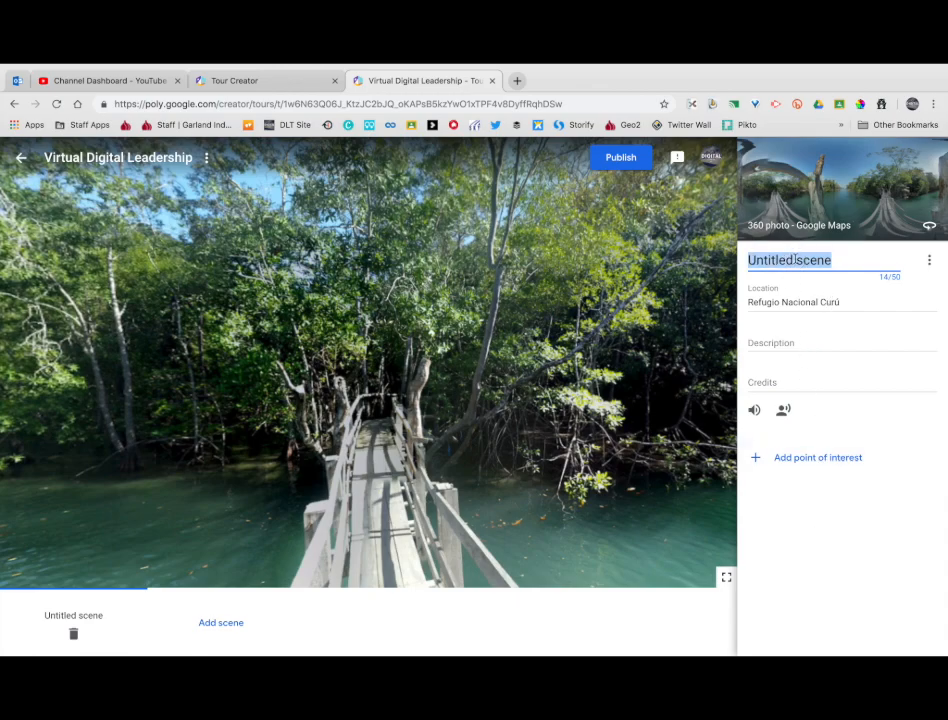
{"action": "type", "text": "Bridge"}
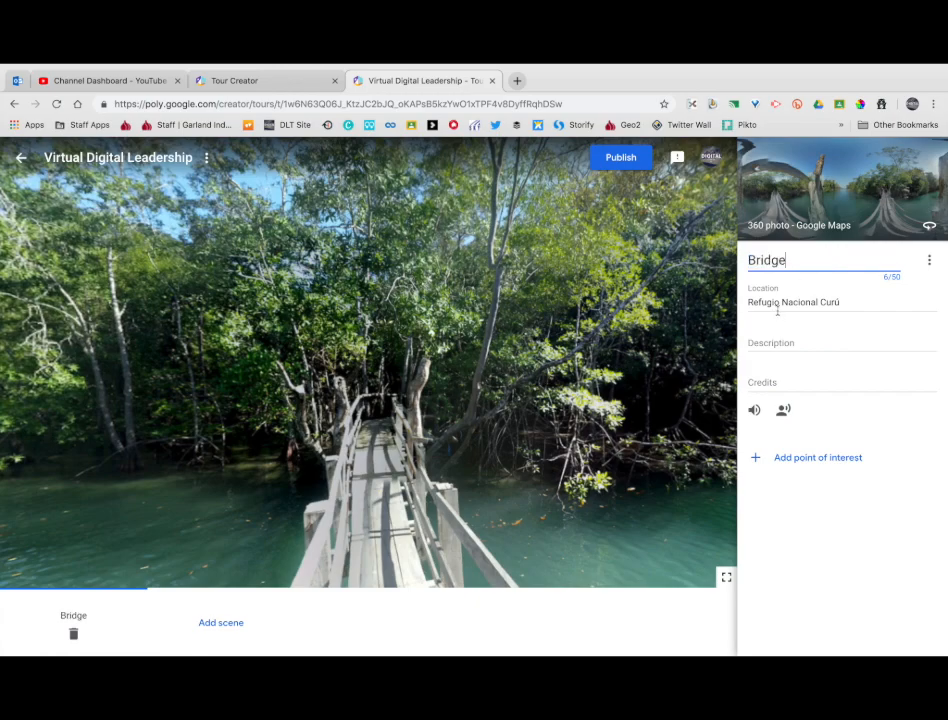
{"action": "left_click", "coordinate": [790, 341]}
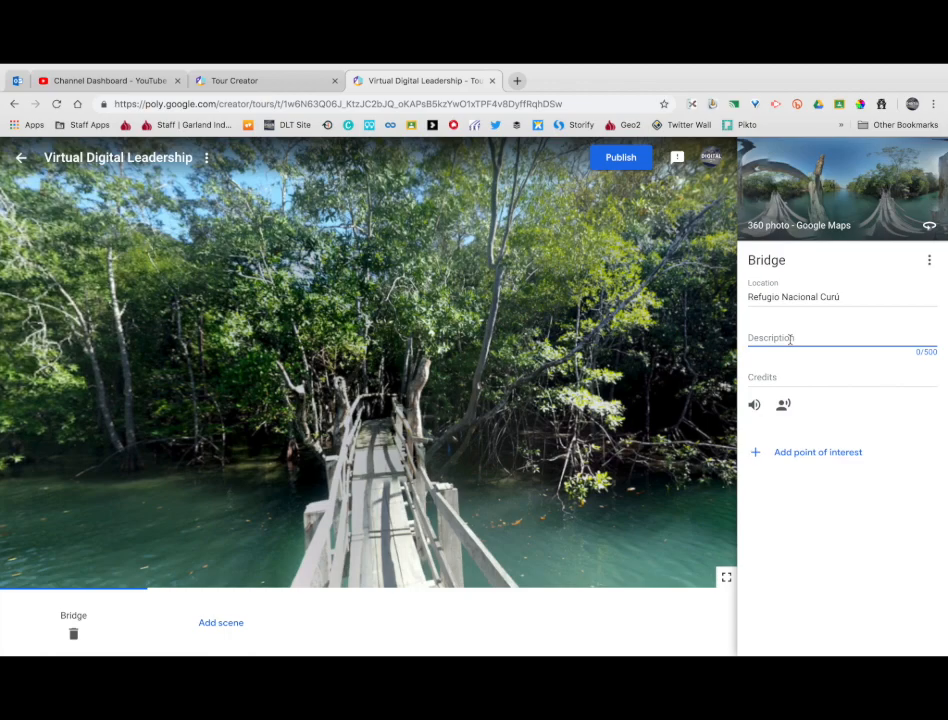
Add a point of interest at the far end of the bridge and describe it as walking
{"action": "left_click", "coordinate": [771, 455]}
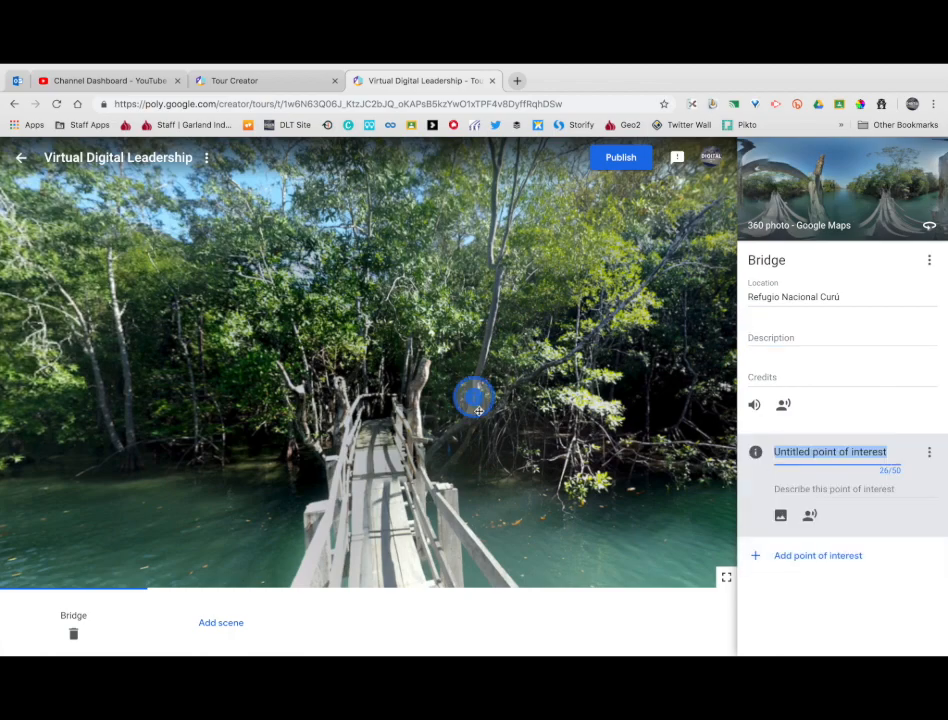
{"action": "left_click_drag", "start_coordinate": [483, 410], "coordinate": [195, 480]}
{"action": "left_click_drag", "start_coordinate": [285, 459], "coordinate": [377, 400]}
{"action": "left_click", "coordinate": [815, 482]}
{"action": "type", "text": "walking"}
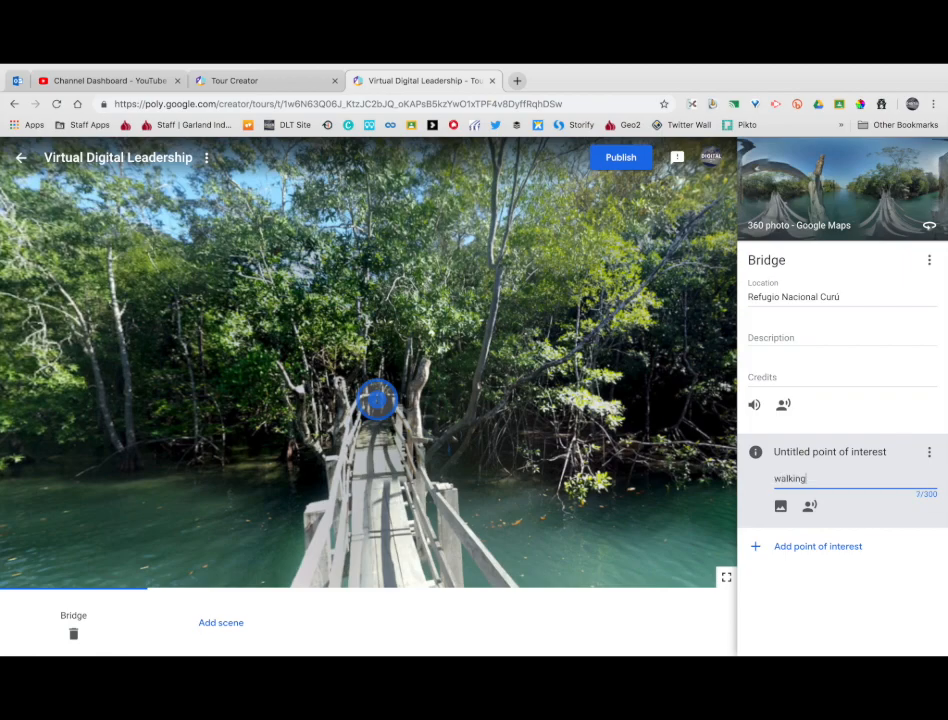
Add the Grow lettering sketch as the point of interest's image overlay and position it above the bridge
{"action": "left_click", "coordinate": [781, 507]}
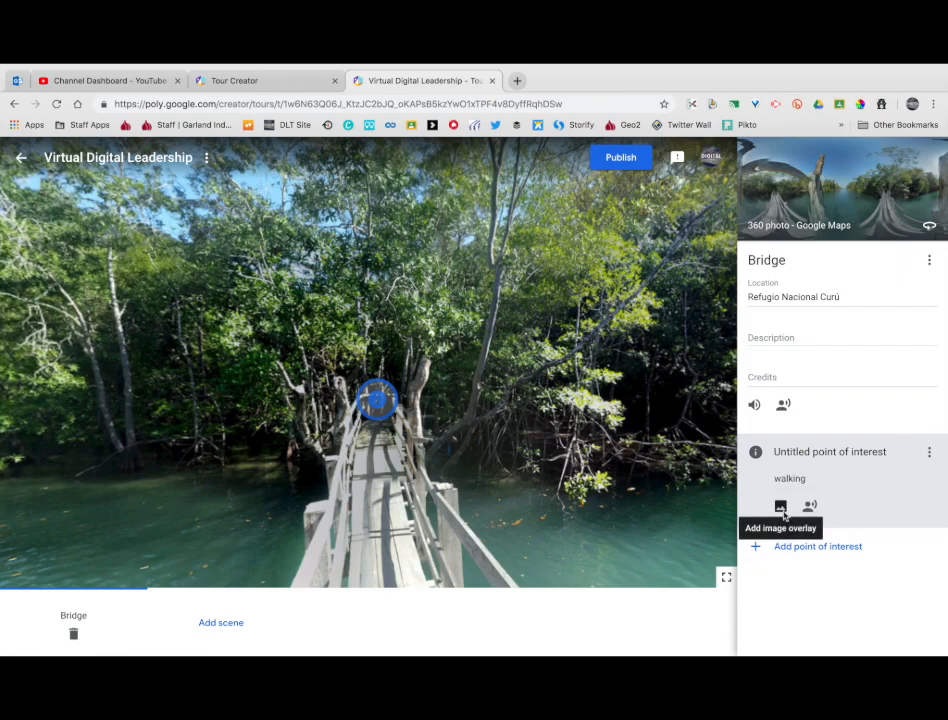
{"action": "left_click", "coordinate": [480, 414]}
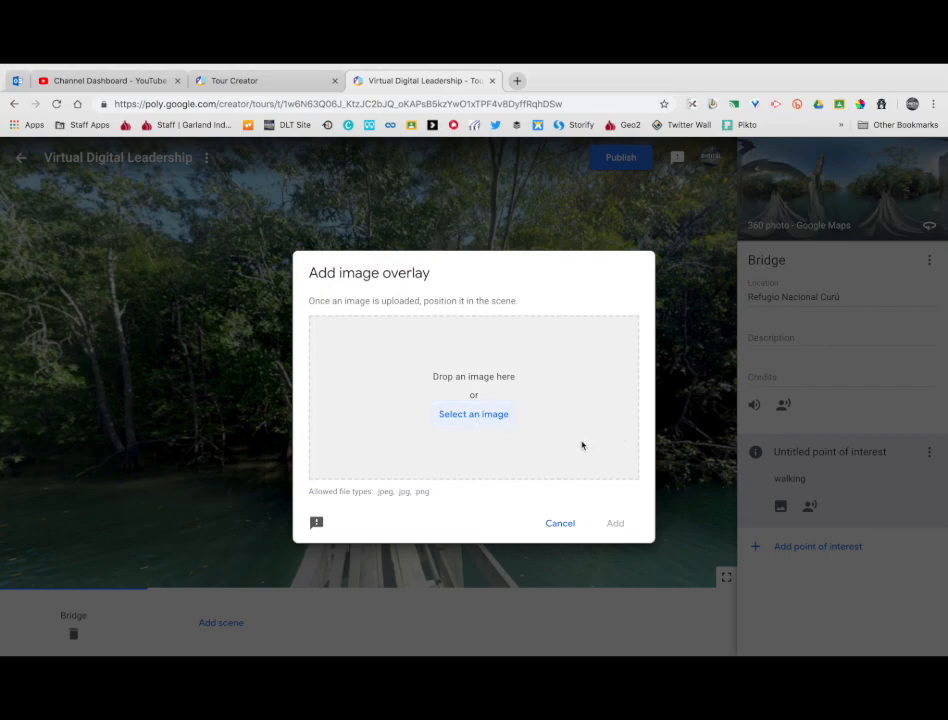
{"action": "left_click", "coordinate": [610, 523]}
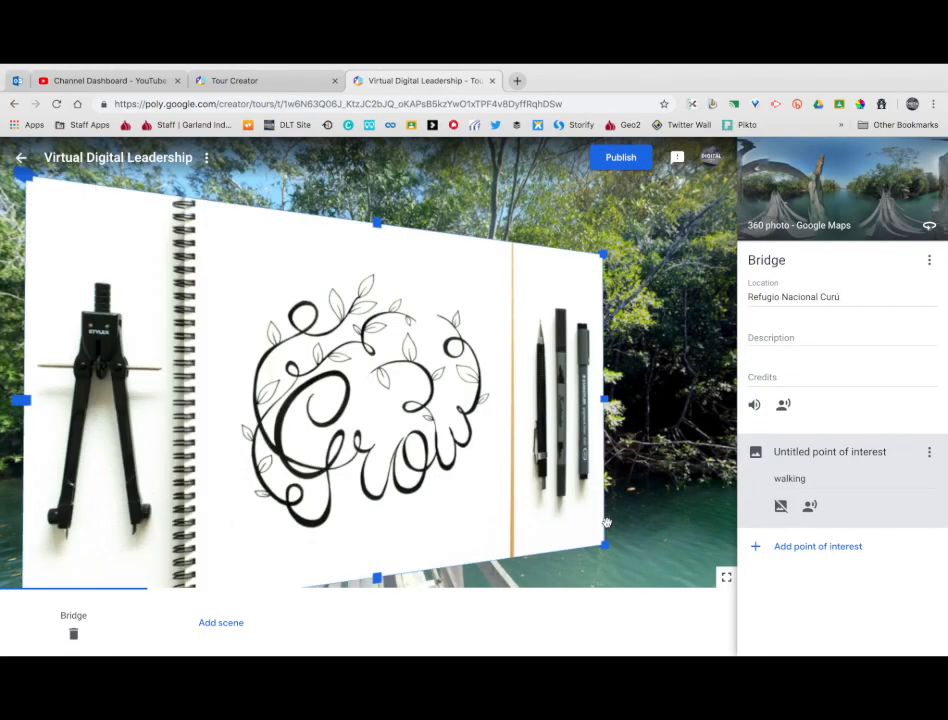
{"action": "left_click_drag", "start_coordinate": [284, 388], "coordinate": [280, 355]}
{"action": "left_click", "coordinate": [617, 450]}
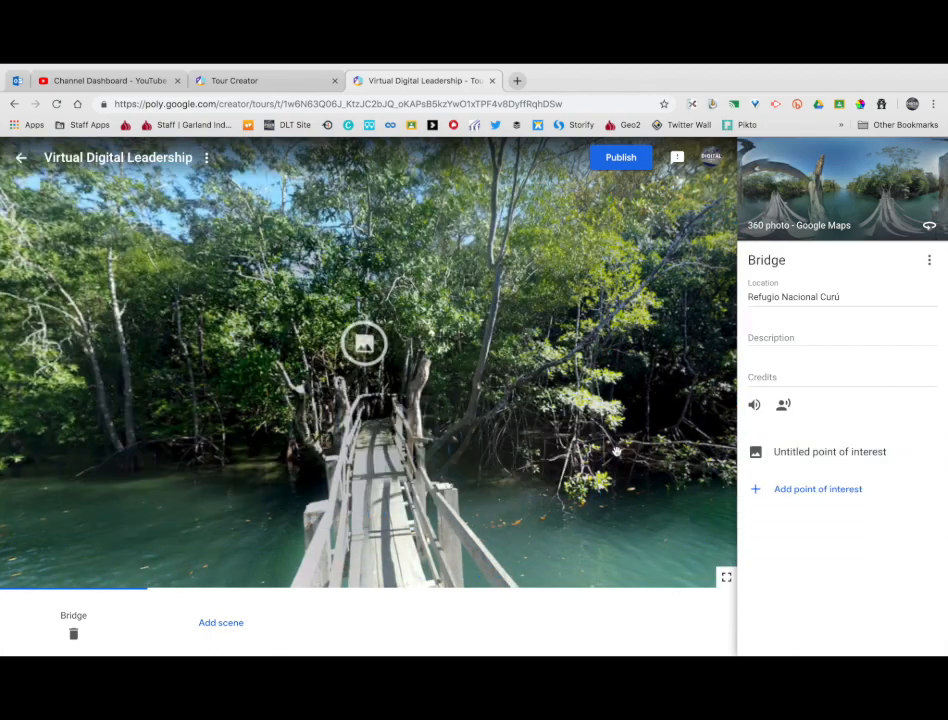
{"action": "left_click", "coordinate": [364, 342]}
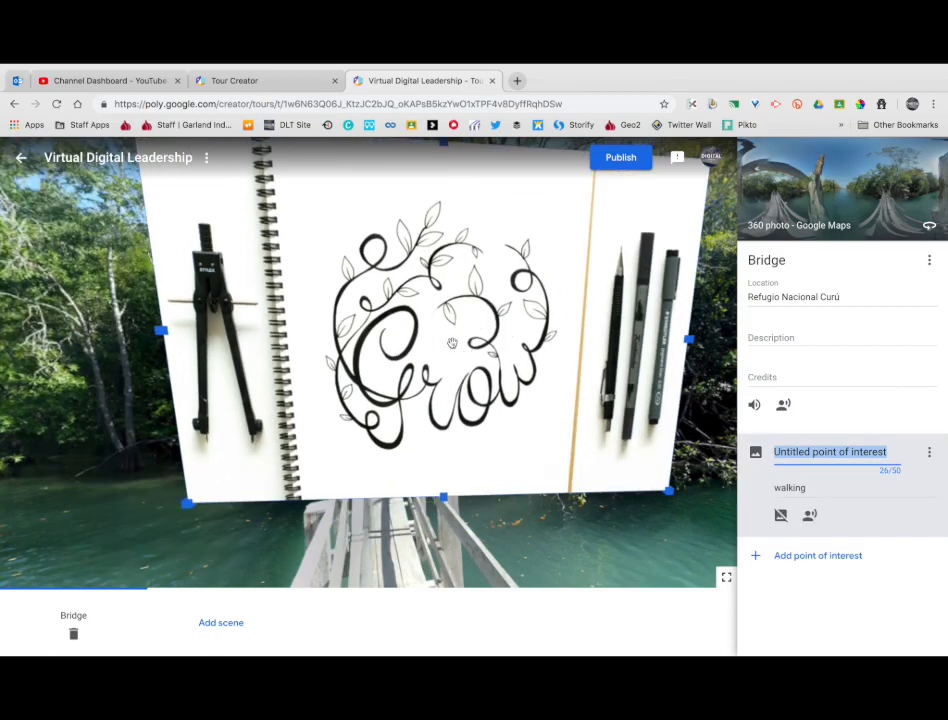
{"action": "left_click", "coordinate": [668, 512]}
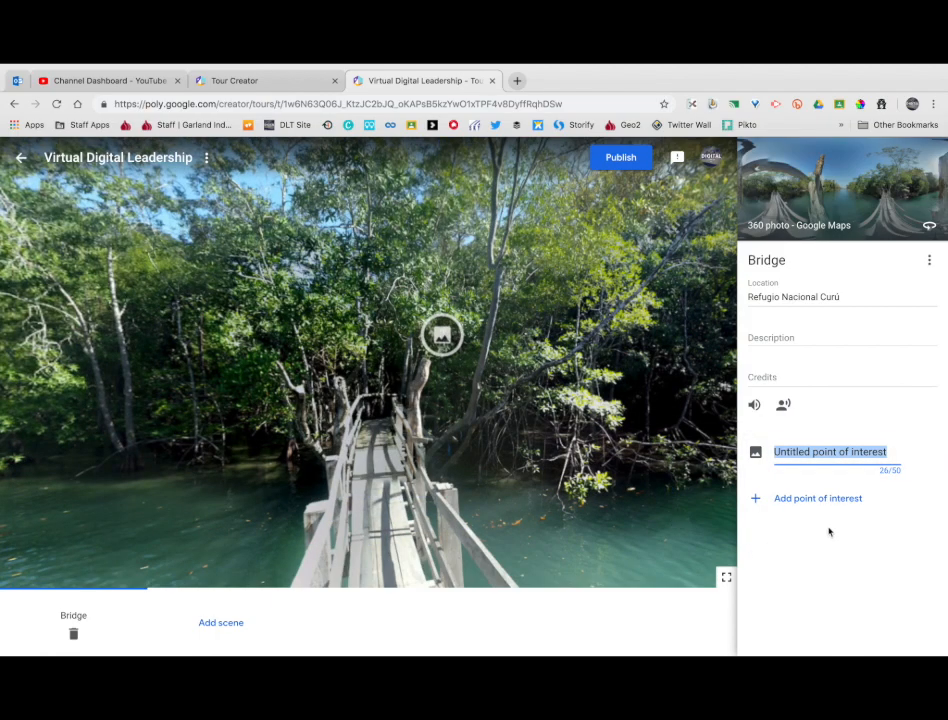
{"action": "left_click", "coordinate": [798, 452]}
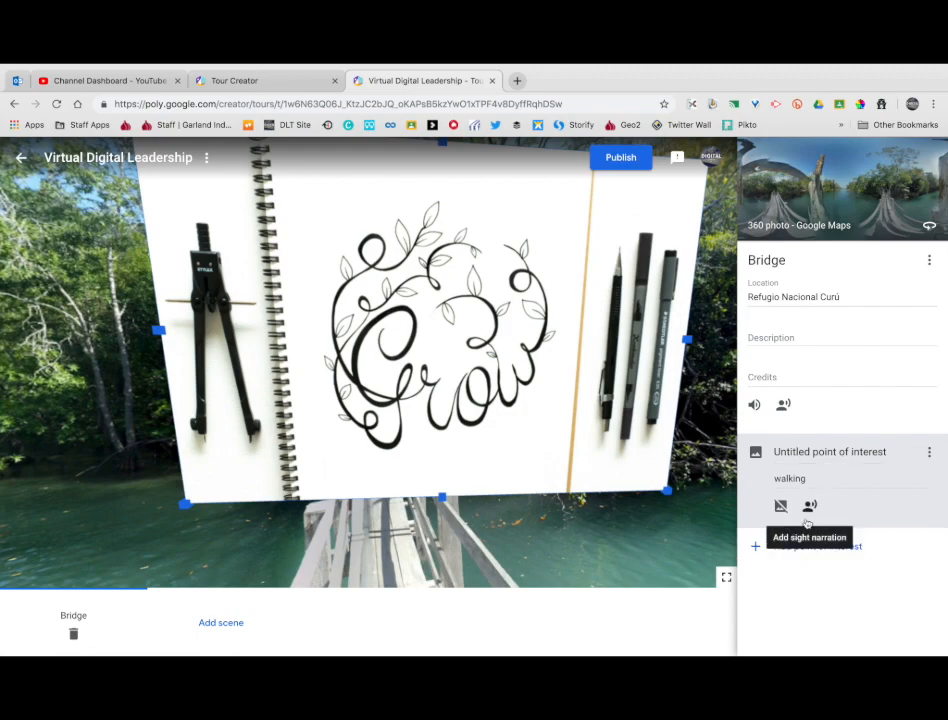
{"action": "left_click", "coordinate": [808, 517]}
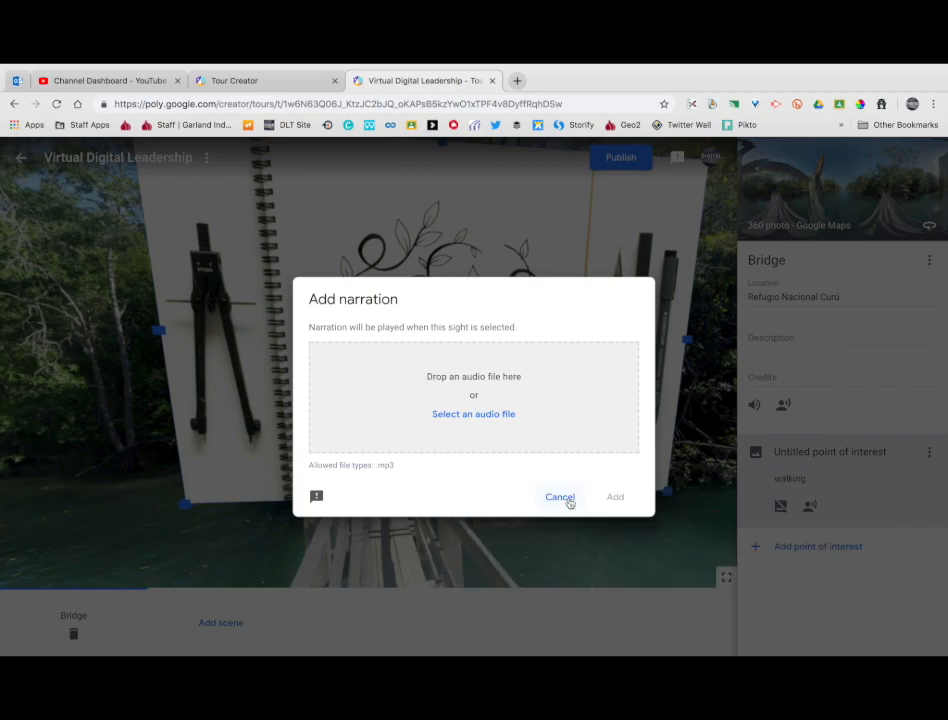
{"action": "left_click", "coordinate": [569, 503]}
{"action": "left_click", "coordinate": [653, 545]}
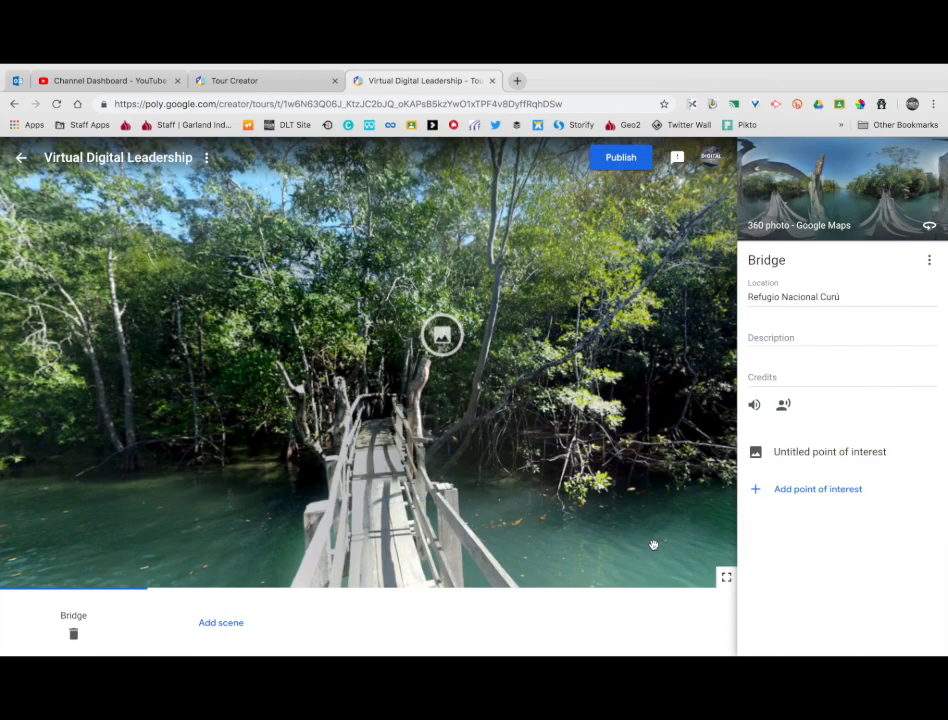
Add a second Street View scene from panama, placed at the Juan Demóstenes Arosemena Normal School
{"action": "left_click", "coordinate": [222, 624]}
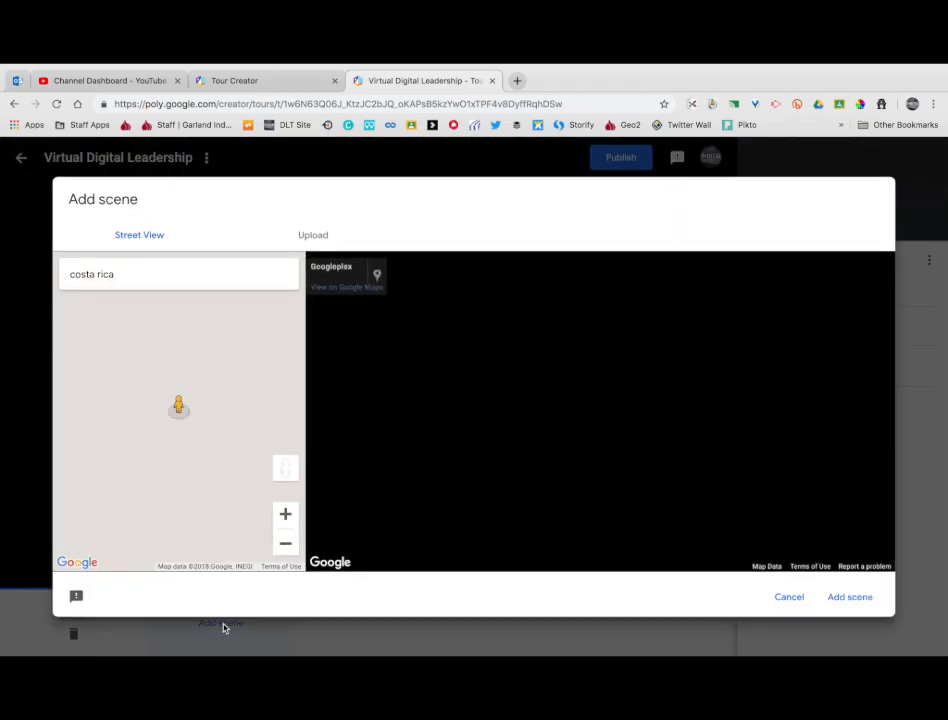
{"action": "triple_click", "coordinate": [161, 280]}
{"action": "type", "text": "panama"}
{"action": "key", "text": "Return"}
{"action": "left_click_drag", "start_coordinate": [108, 369], "coordinate": [156, 427]}
{"action": "left_click", "coordinate": [849, 597]}
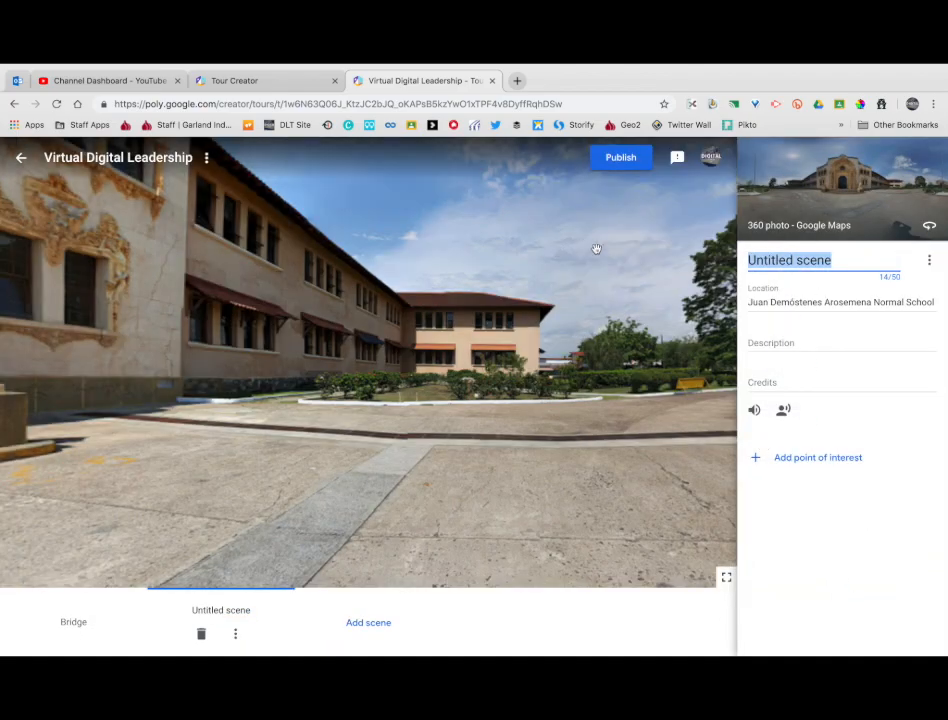
Publish the Virtual Digital Leadership tour with its visibility set to Unlisted
{"action": "left_click", "coordinate": [620, 160]}
{"action": "left_click", "coordinate": [420, 420]}
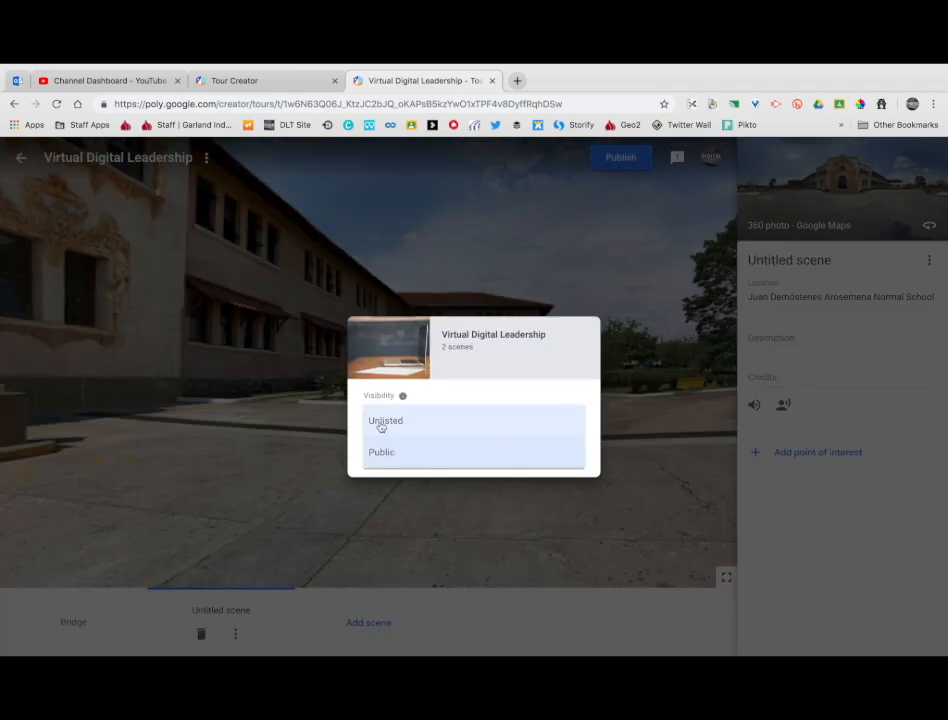
{"action": "left_click", "coordinate": [381, 426]}
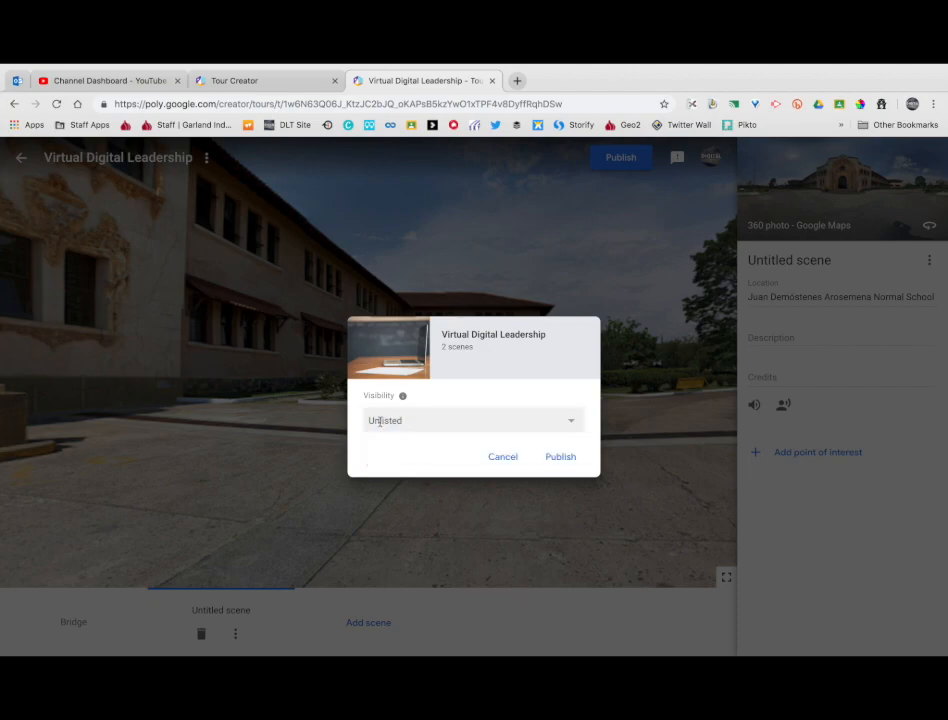
{"action": "left_click", "coordinate": [569, 457]}
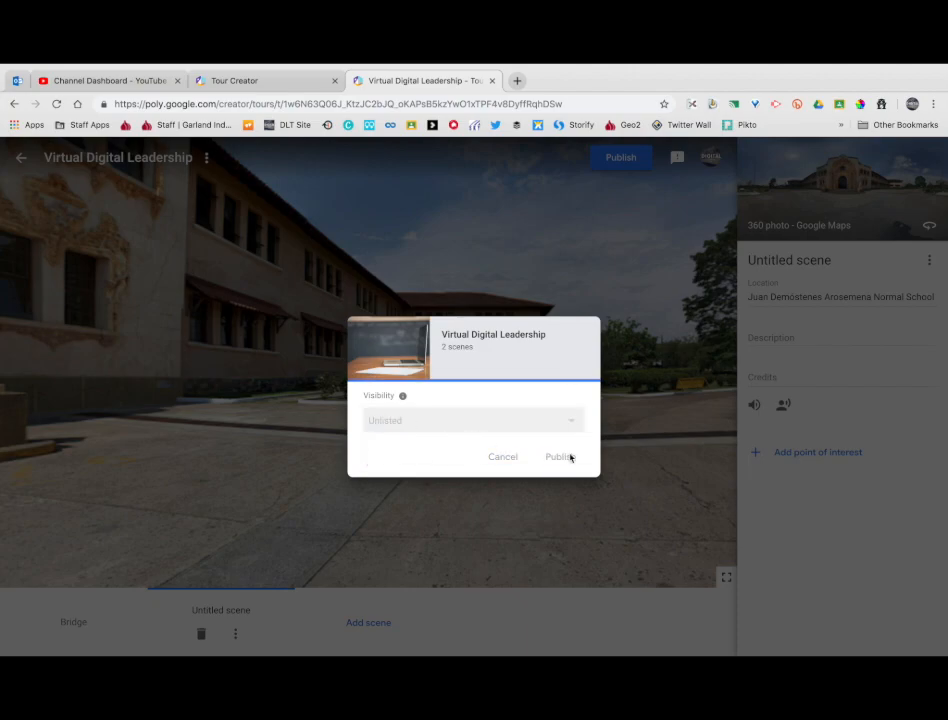